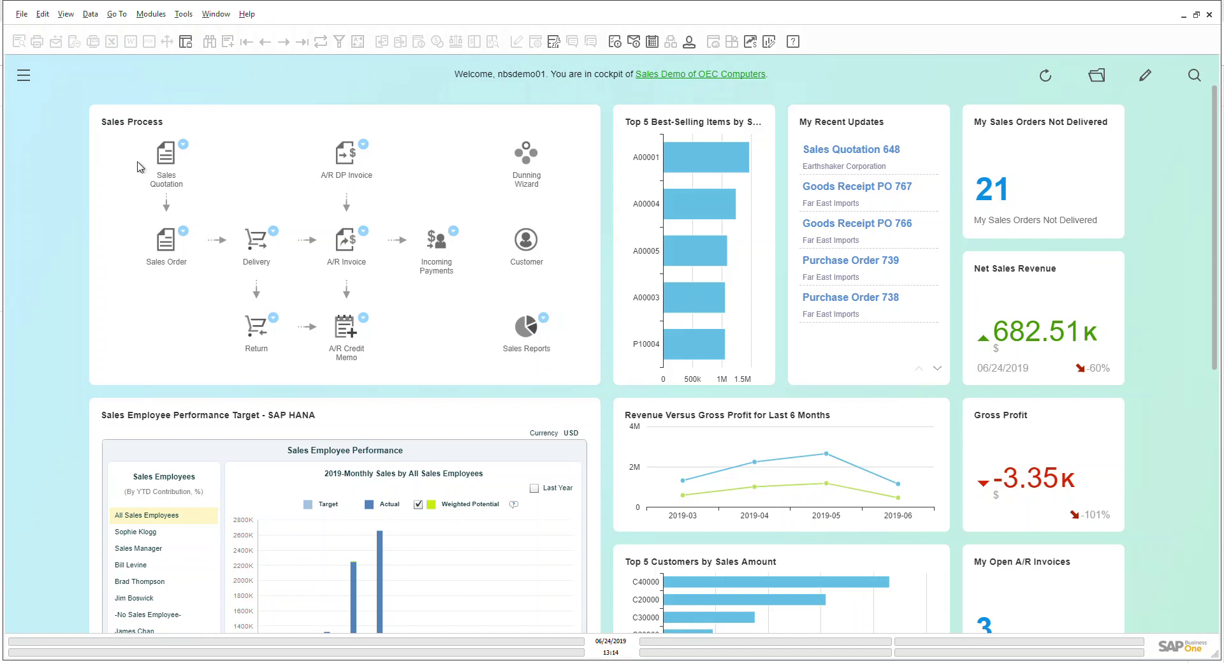
# Step: Open a blank Sales Quotation (number 649) from the Sales - A/R modules menu
pyautogui.click(28, 77)
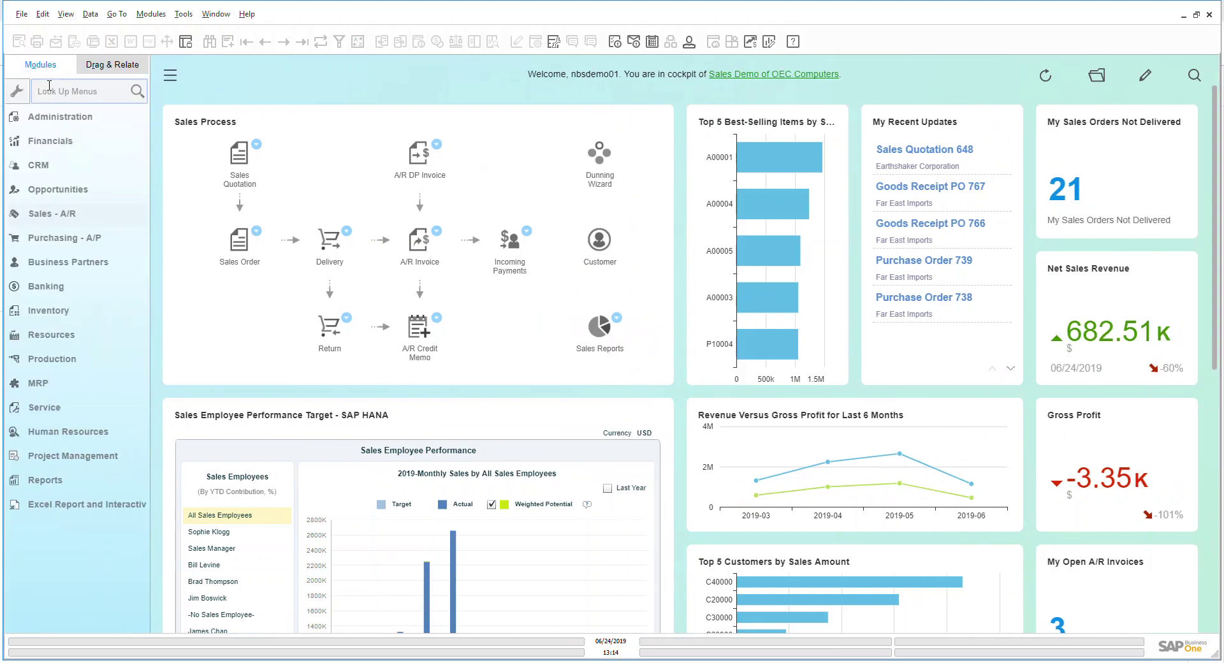
pyautogui.click(78, 219)
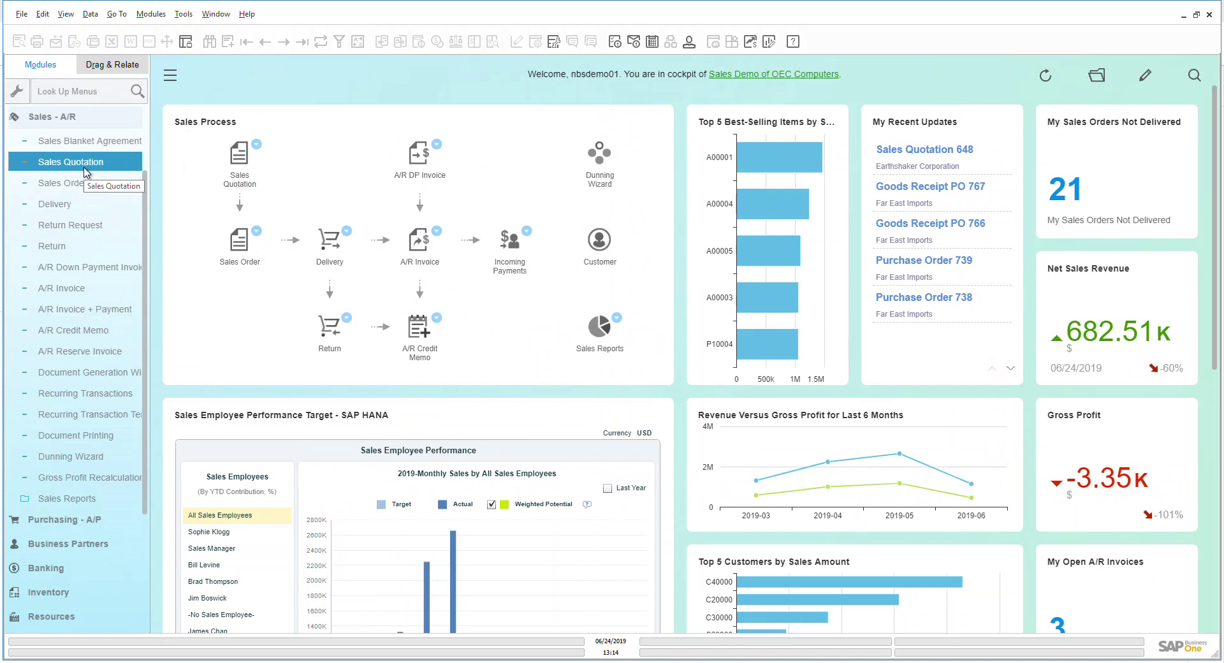
pyautogui.click(85, 170)
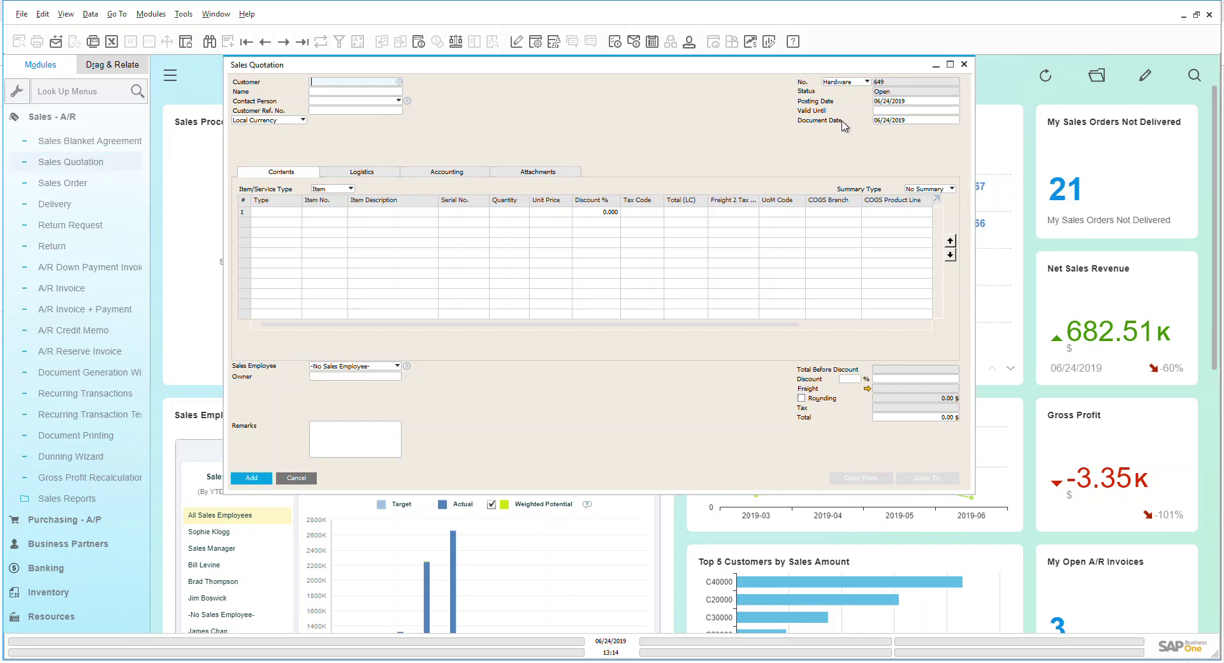
# Step: Close and reopen the empty Sales Quotation, then list the cockpit's sales quotation reports
pyautogui.click(964, 64)
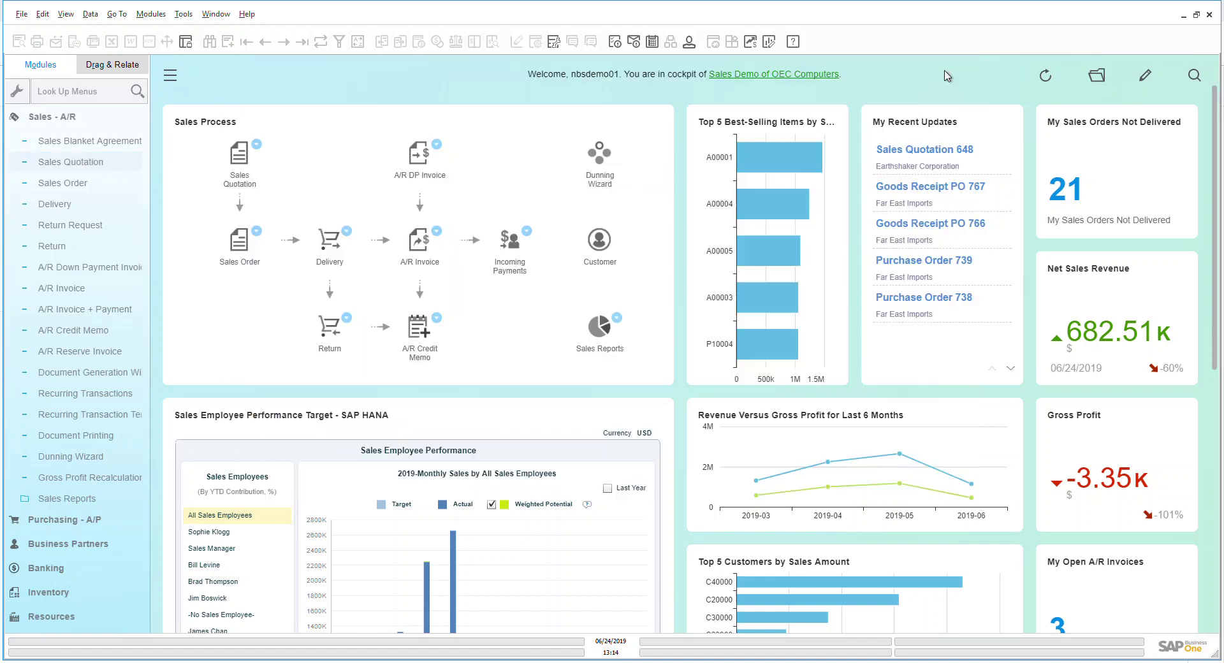
pyautogui.click(242, 171)
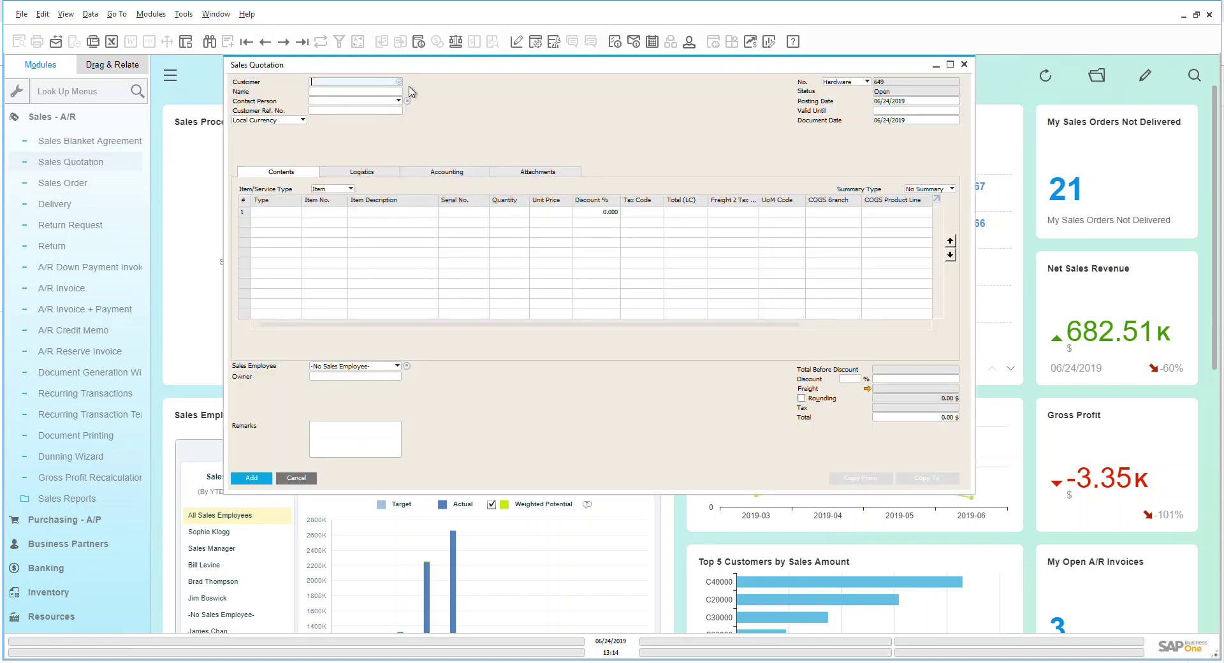
pyautogui.click(964, 64)
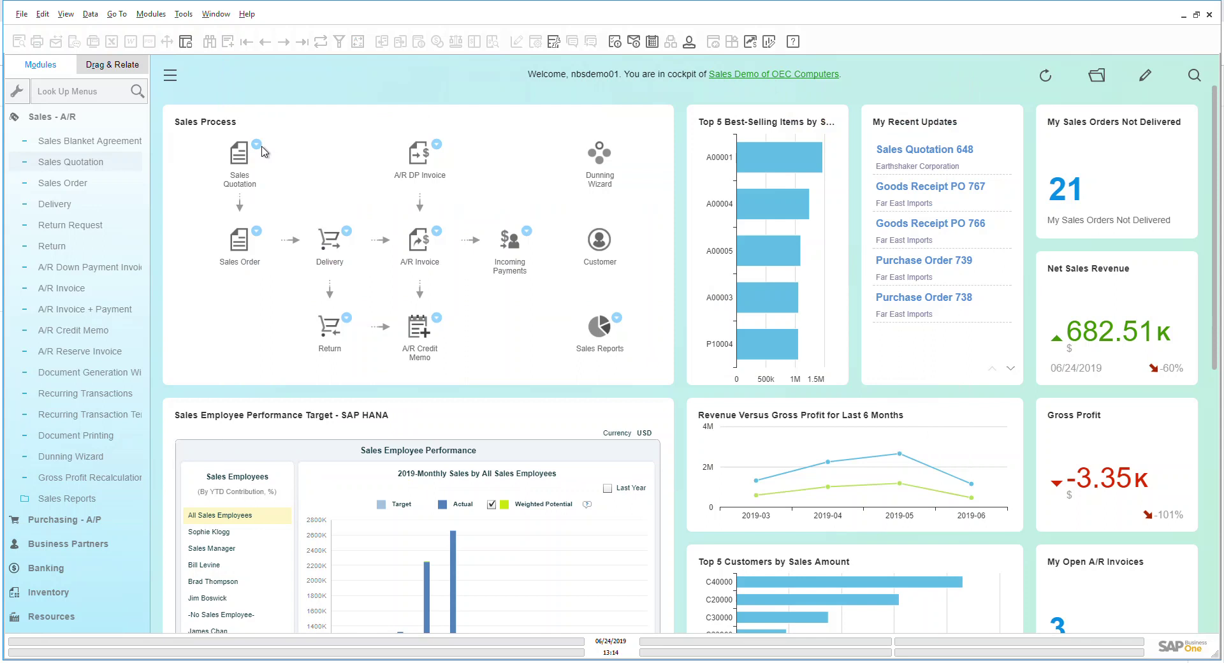
pyautogui.click(258, 145)
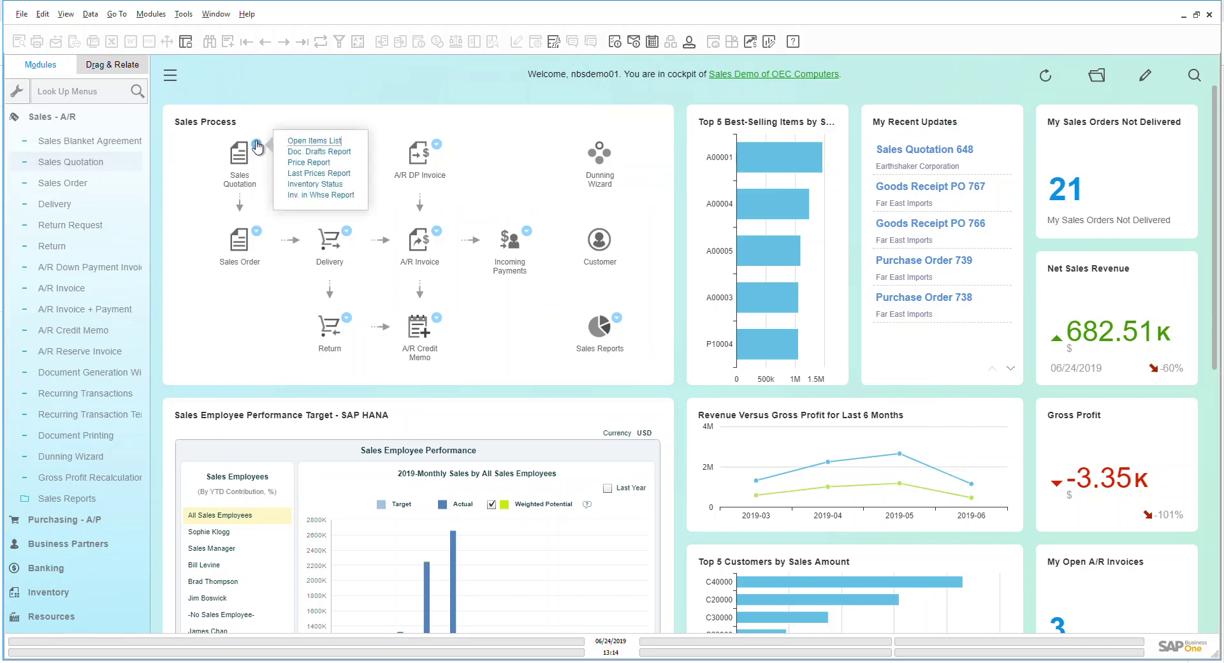
# Step: Review open Sales Quotations 648 and 647 in the Open Items List, then start a new quotation
pyautogui.click(323, 143)
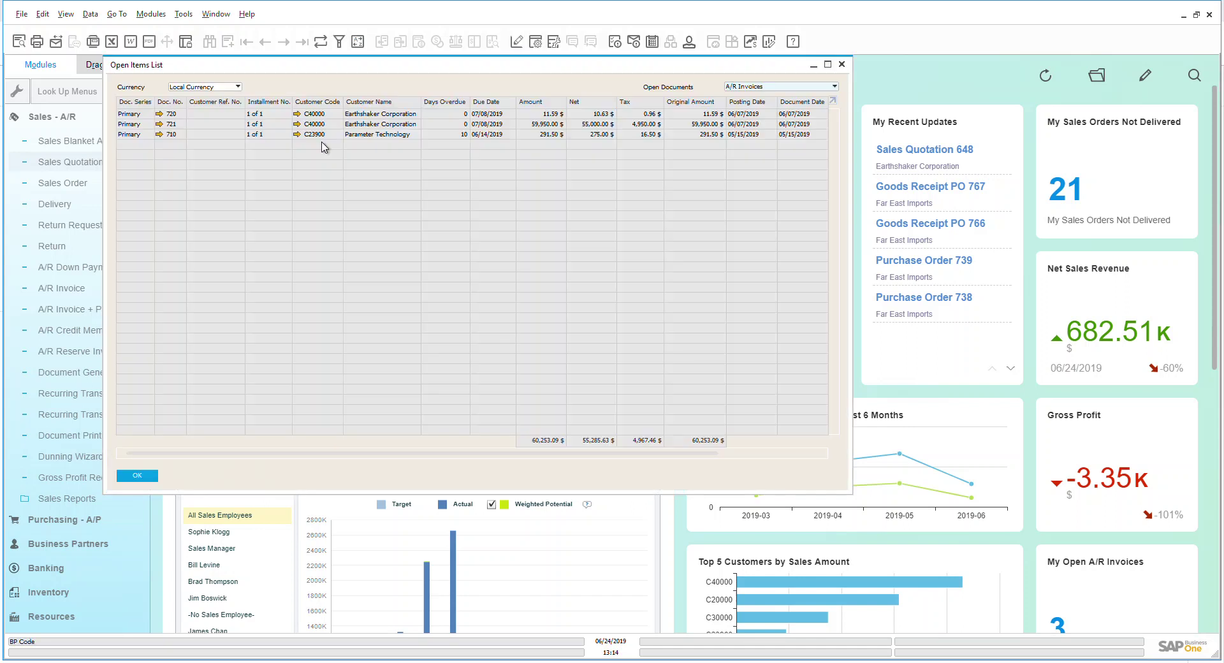
pyautogui.click(834, 87)
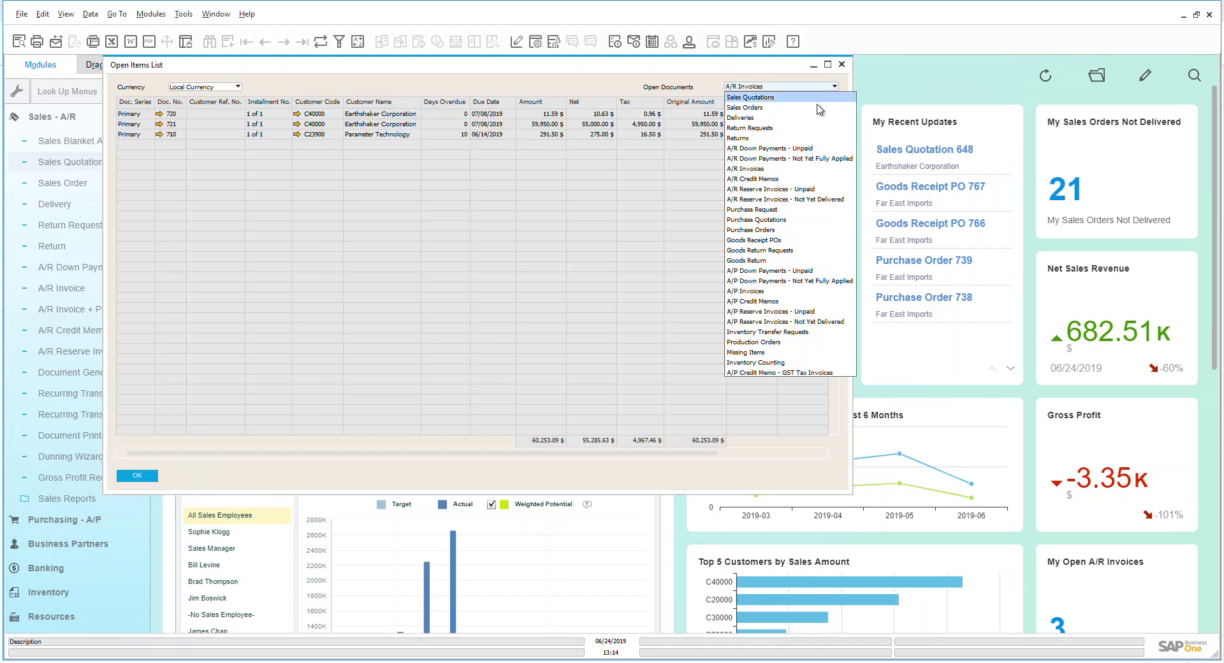
pyautogui.click(816, 97)
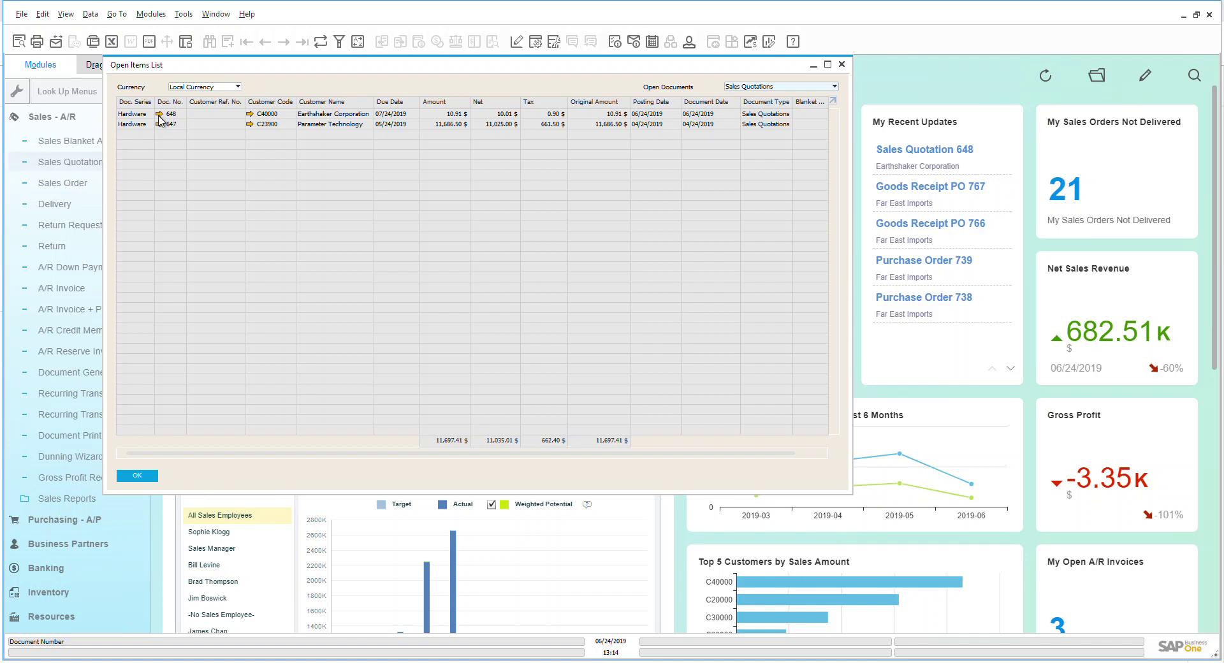
pyautogui.click(843, 66)
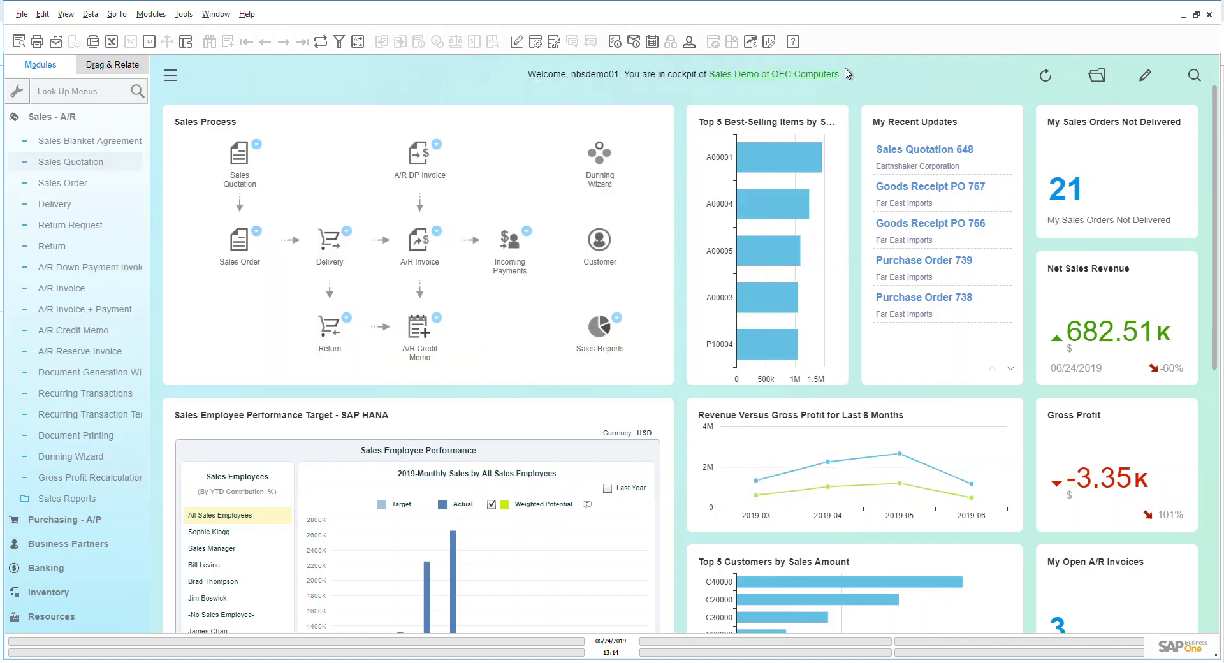
pyautogui.click(240, 163)
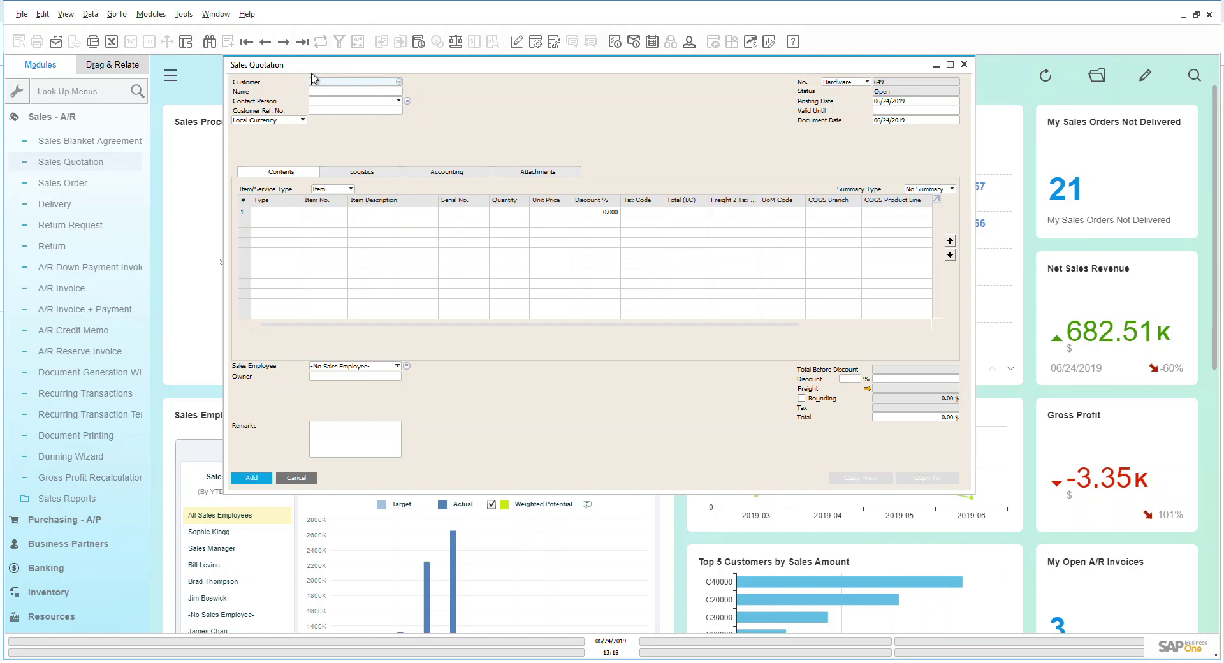
# Step: Choose Earthshaker Corporation as the quotation's customer and move to the first item line
pyautogui.click(350, 92)
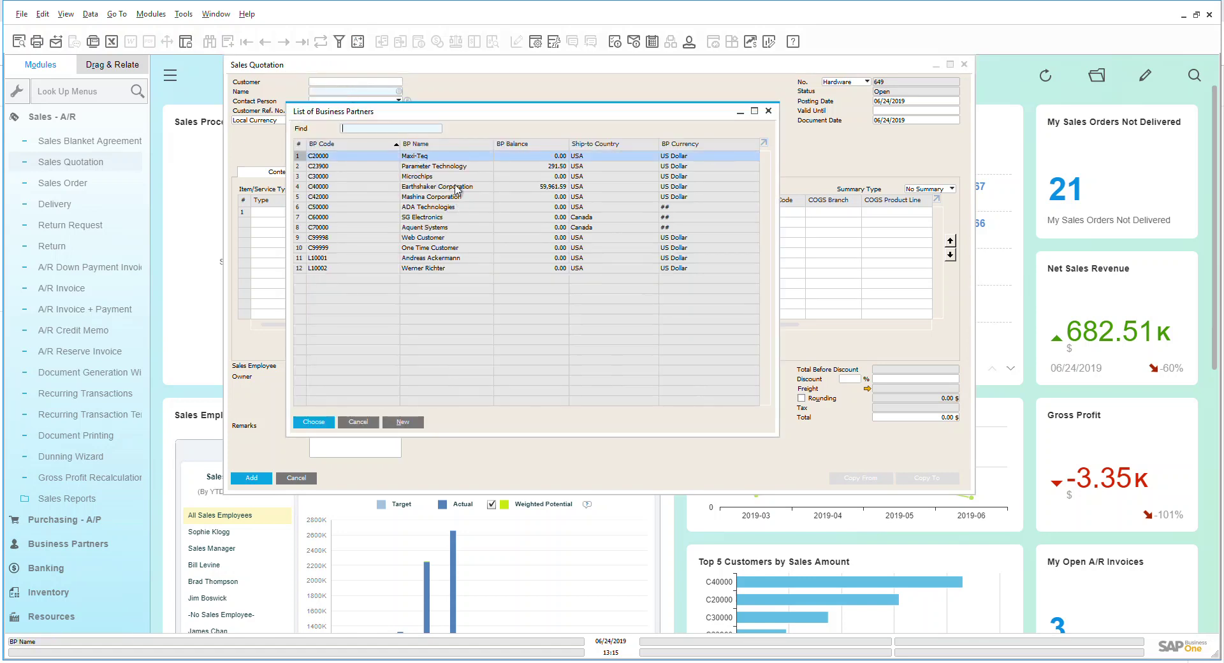
pyautogui.click(455, 189)
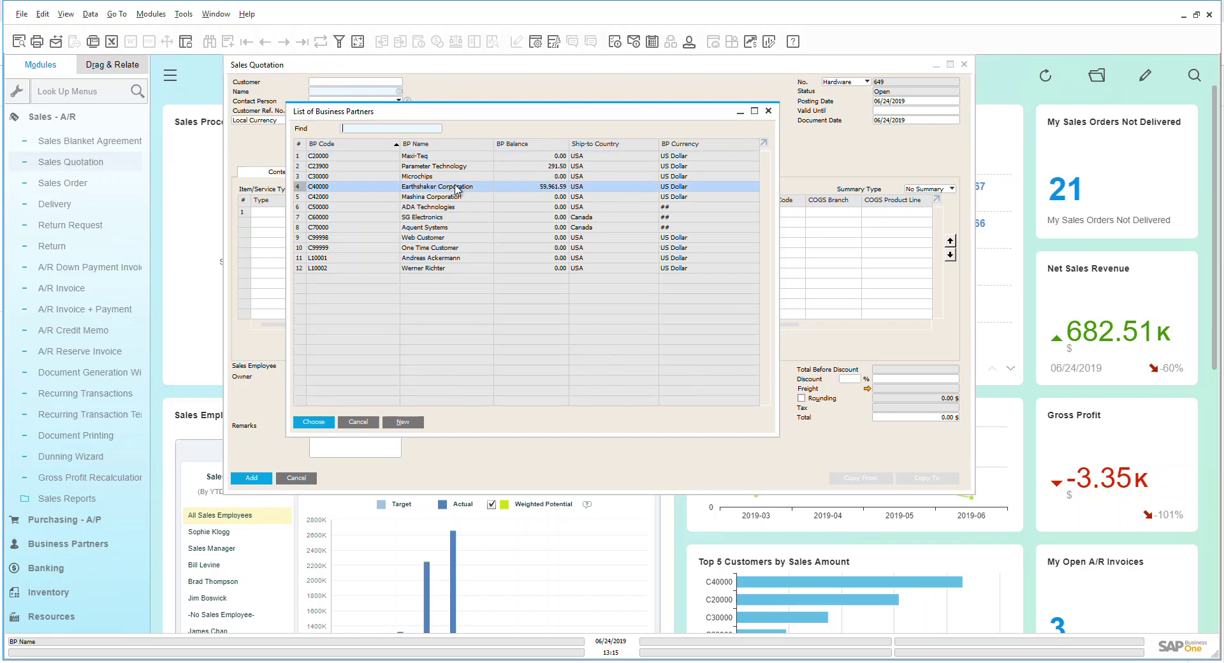
pyautogui.click(314, 423)
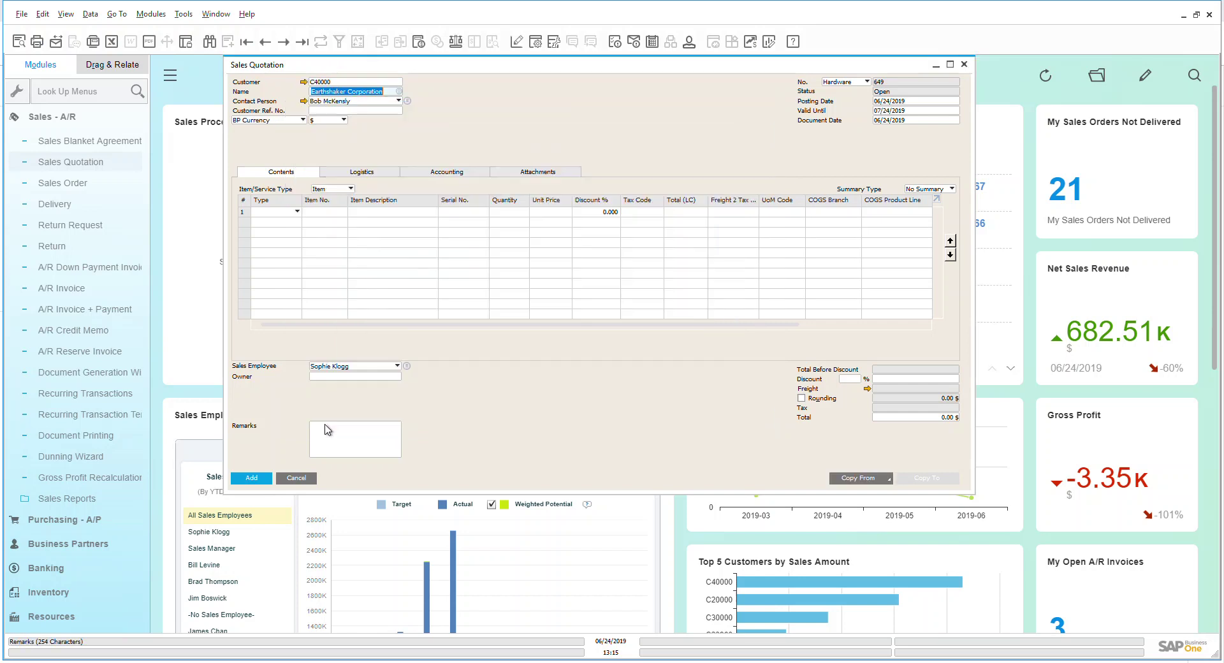
pyautogui.click(336, 213)
# Step: Add items 46676C-23B, 63410-CNP and 79-PLY from the item list, totalling 8.87 $
pyautogui.click(344, 212)
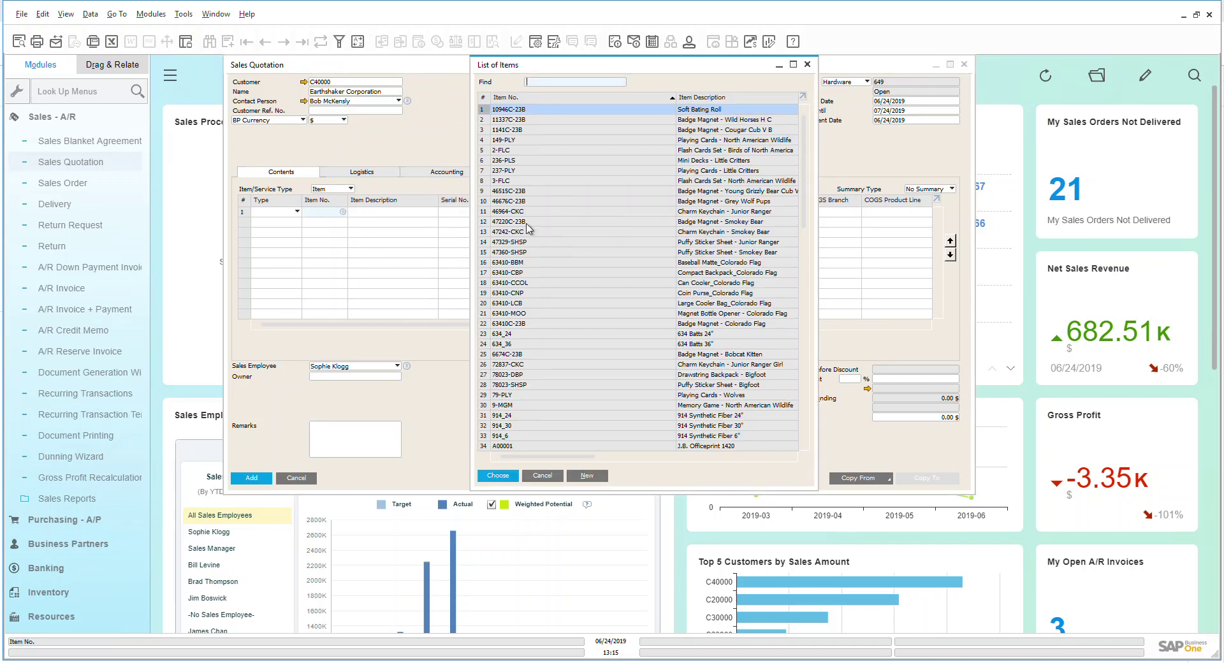
pyautogui.click(524, 202)
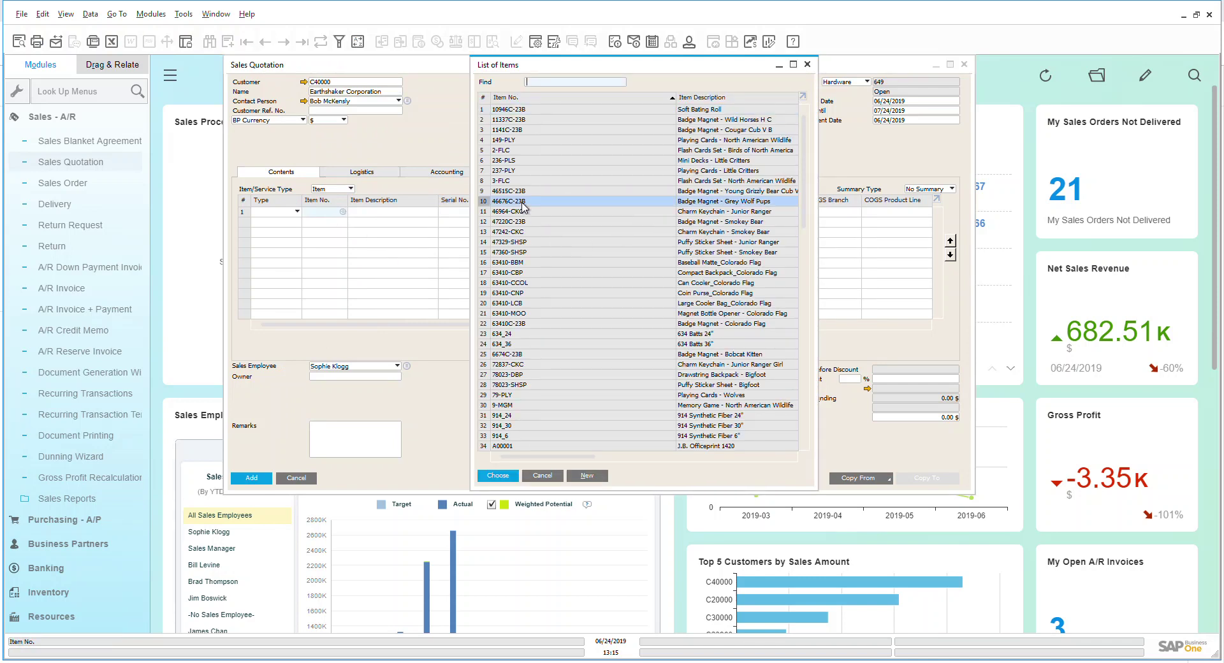
pyautogui.keyDown('ctrl'); pyautogui.click(506, 294); pyautogui.keyUp('ctrl')
pyautogui.keyDown('ctrl'); pyautogui.click(519, 395); pyautogui.keyUp('ctrl')
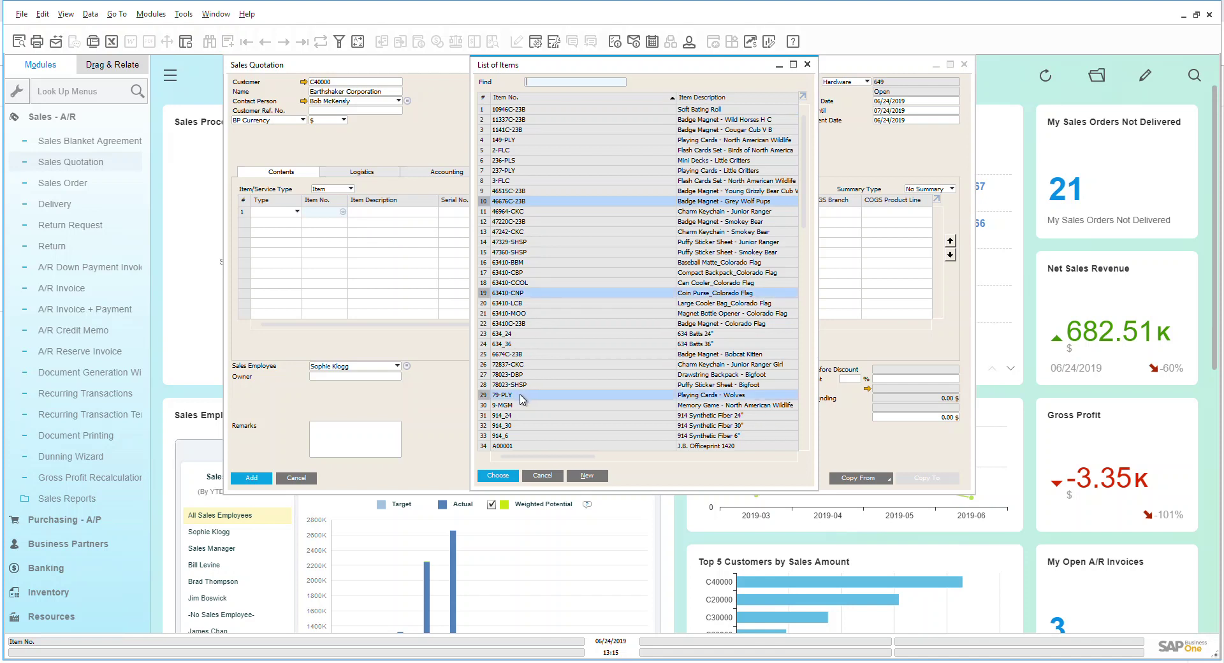
pyautogui.click(497, 475)
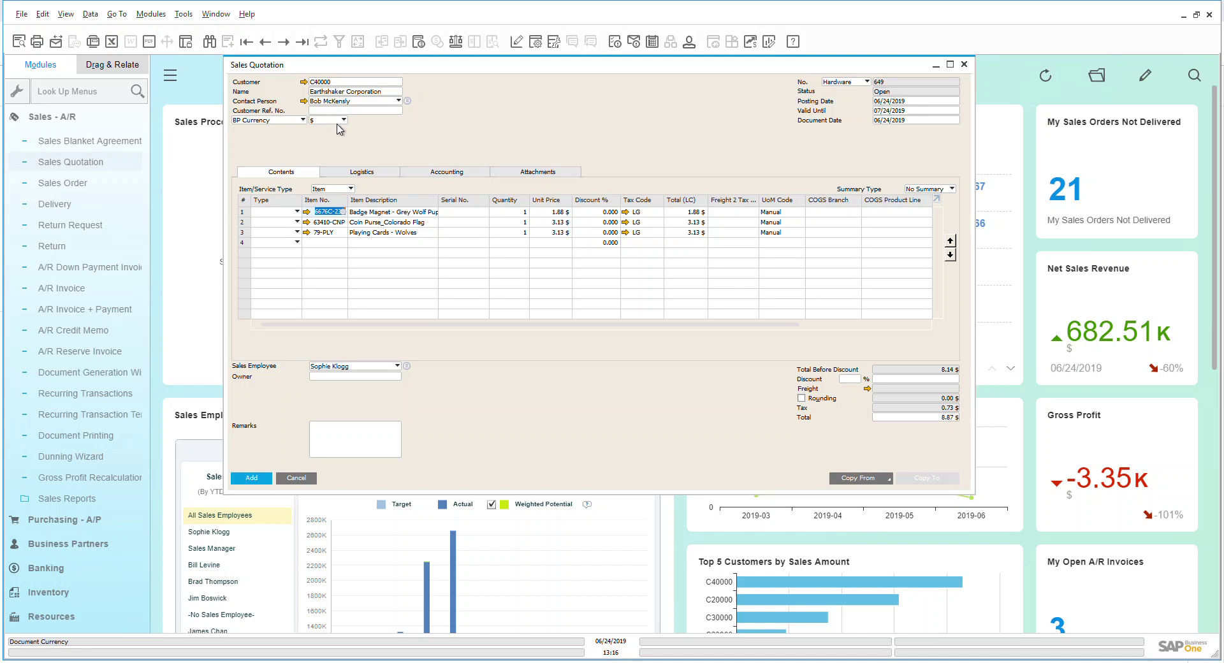
# Step: Review the quotation's Logistics, Accounting and Attachments tabs
pyautogui.click(363, 173)
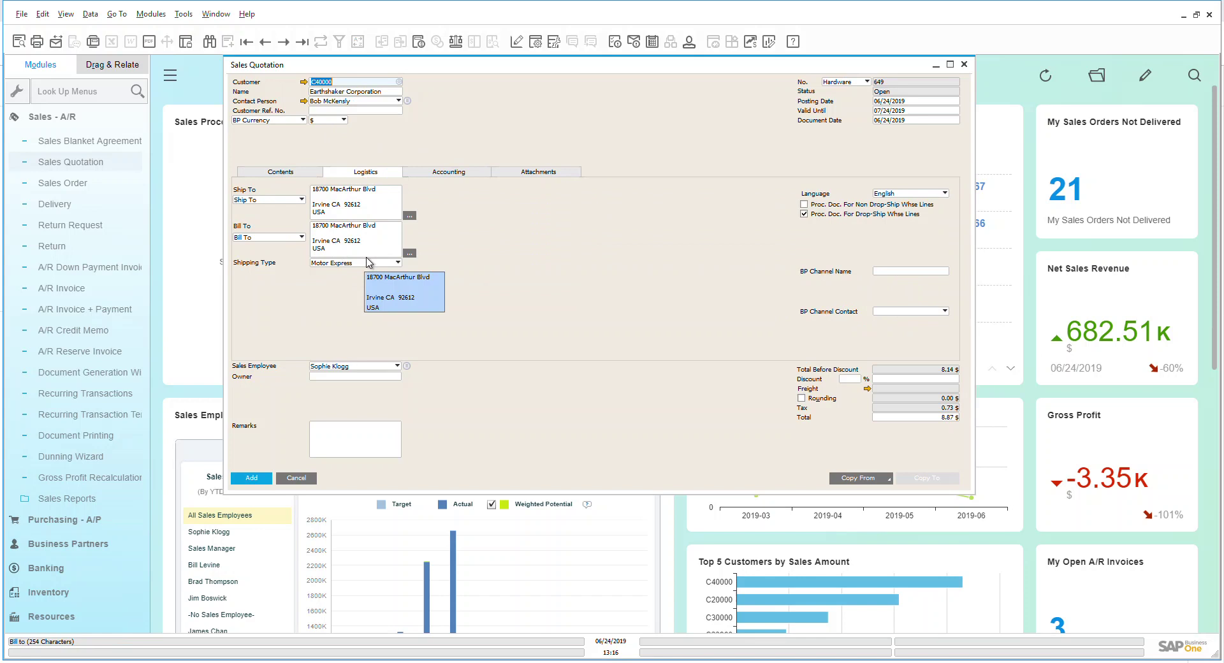
pyautogui.click(474, 172)
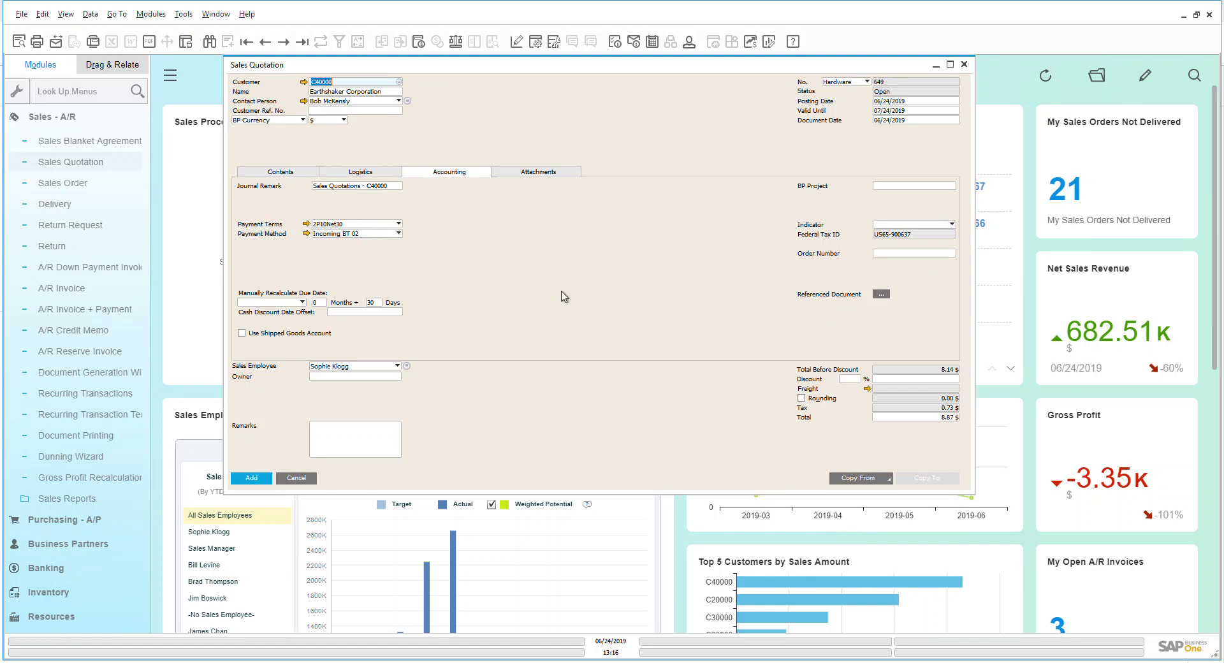
pyautogui.click(552, 175)
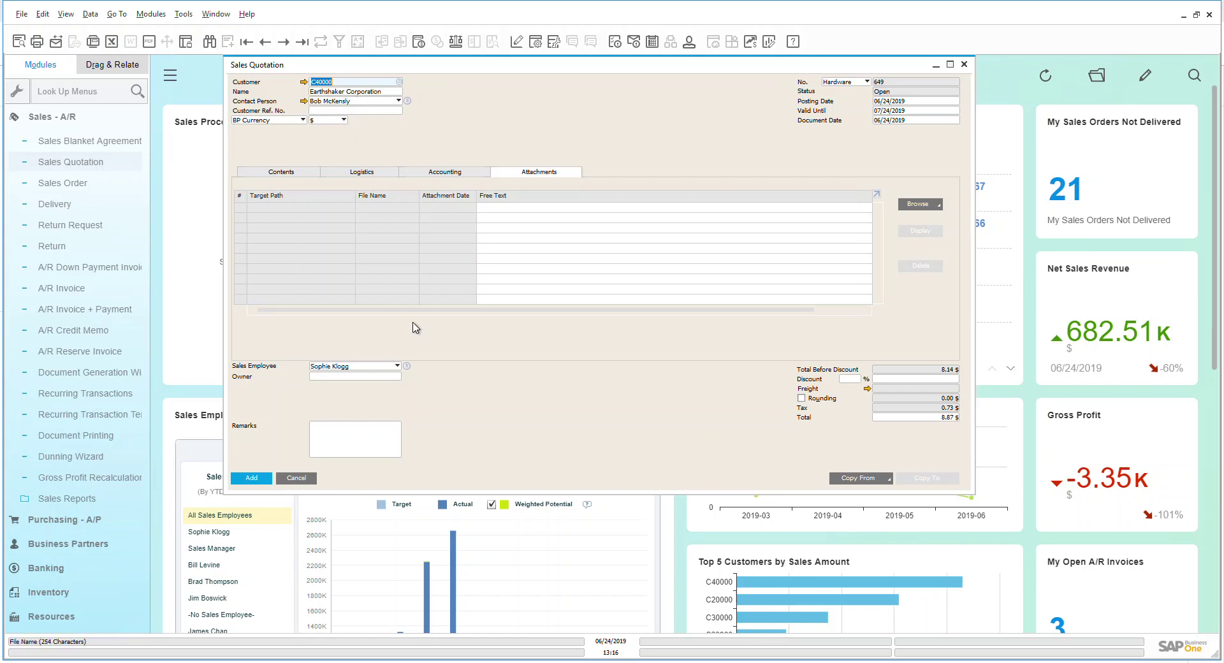
pyautogui.click(396, 366)
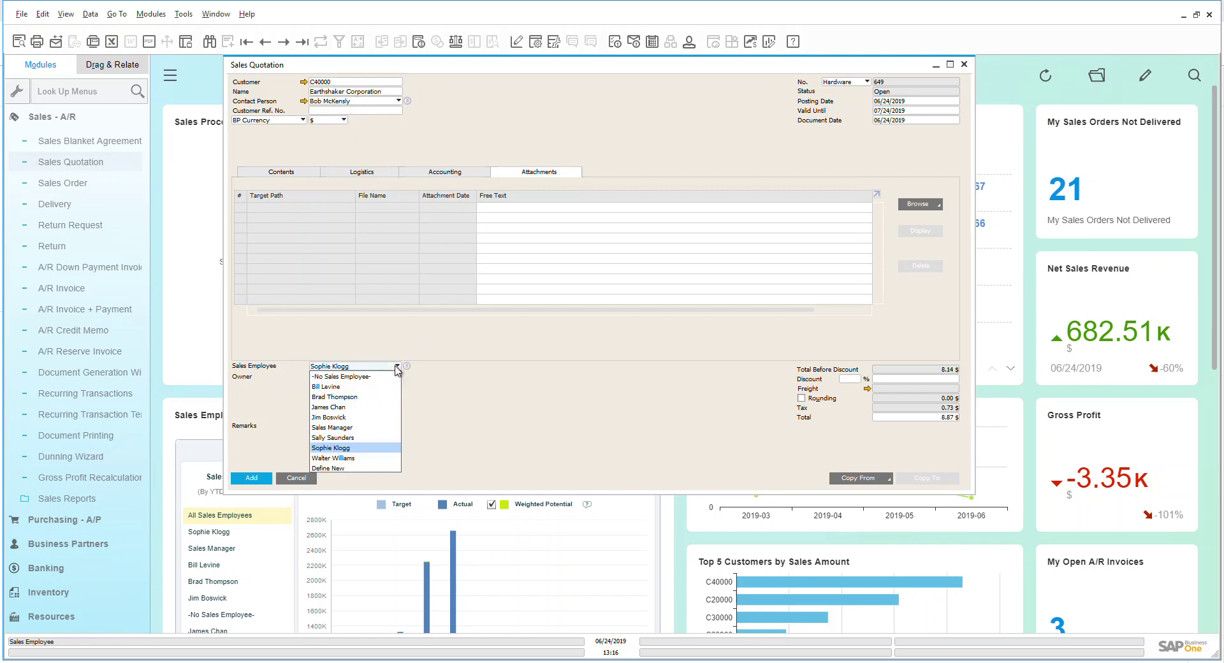
# Step: Assign another sales employee, answer the update-rows prompt, and view the Copy From options
pyautogui.click(373, 417)
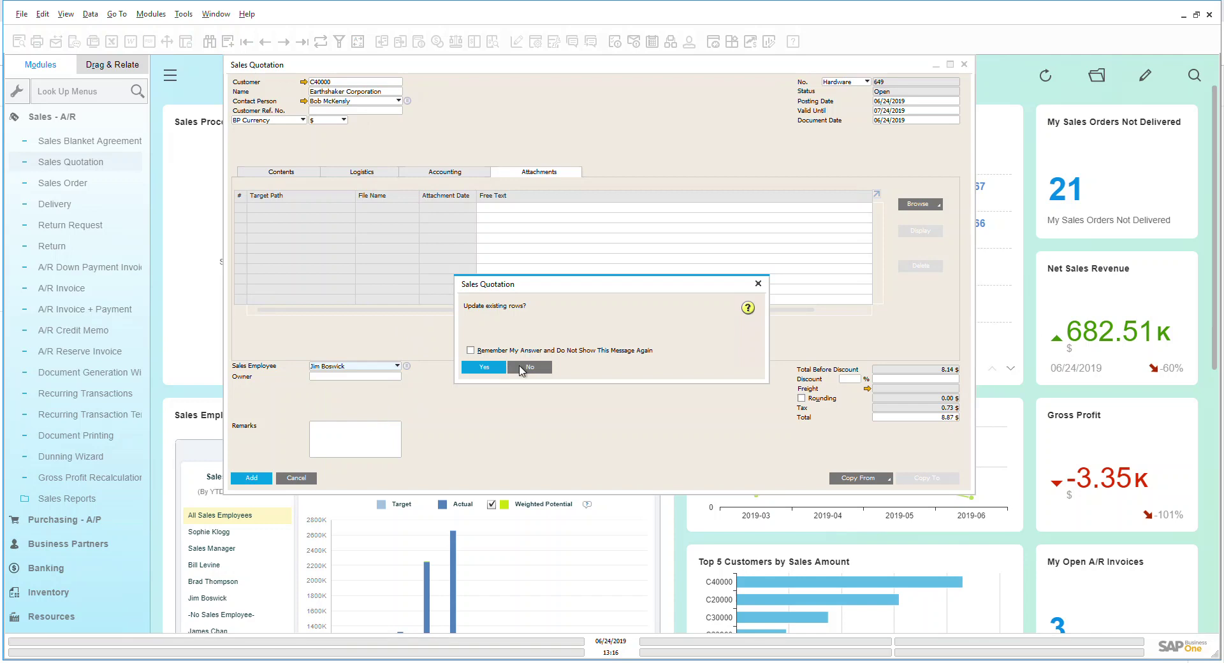
pyautogui.click(489, 373)
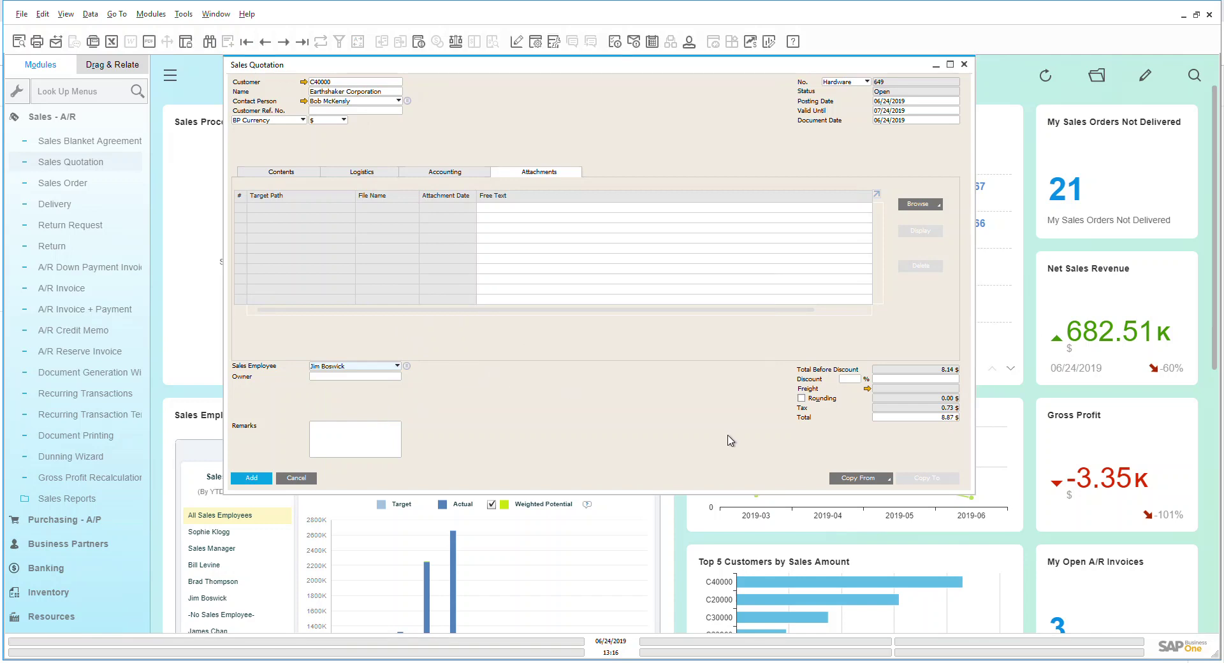
pyautogui.click(878, 479)
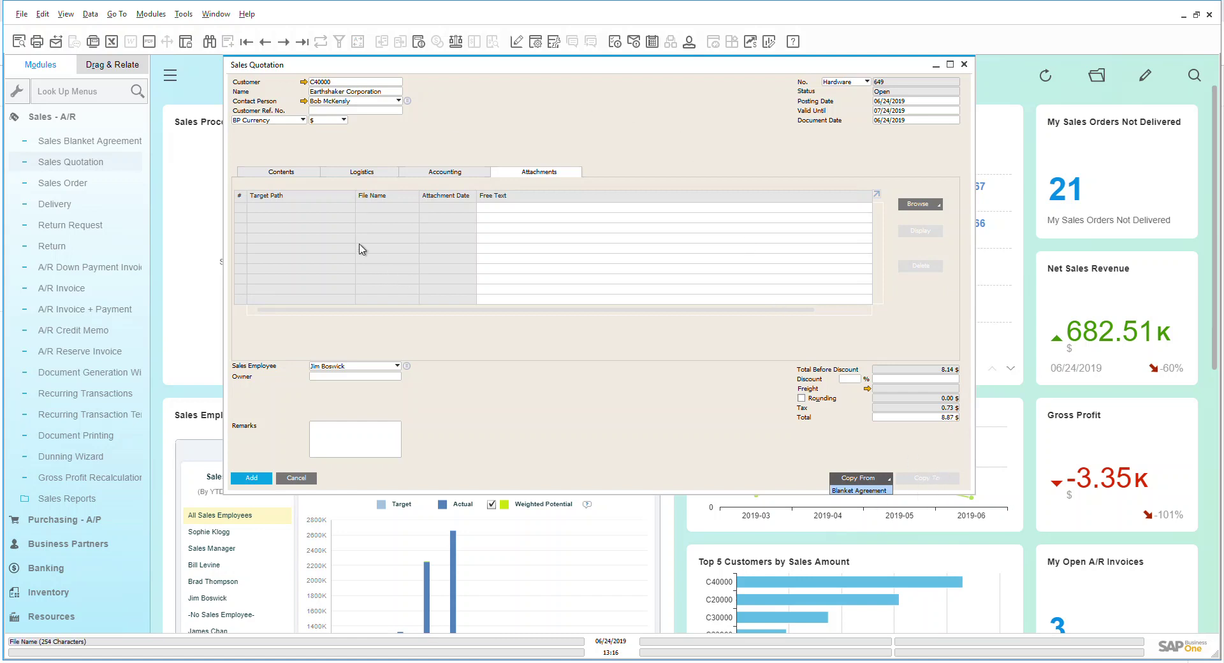
# Step: Add quotation 649, reload it via Previous Record, and view its Copy To targets
pyautogui.click(347, 330)
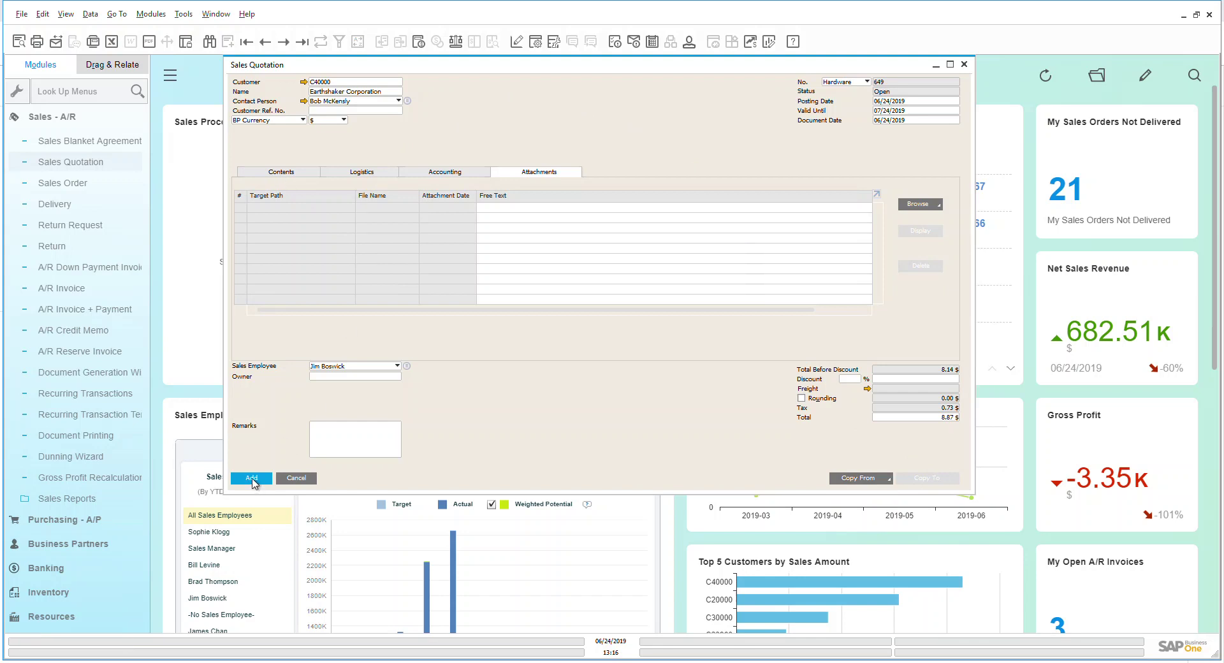
pyautogui.click(251, 477)
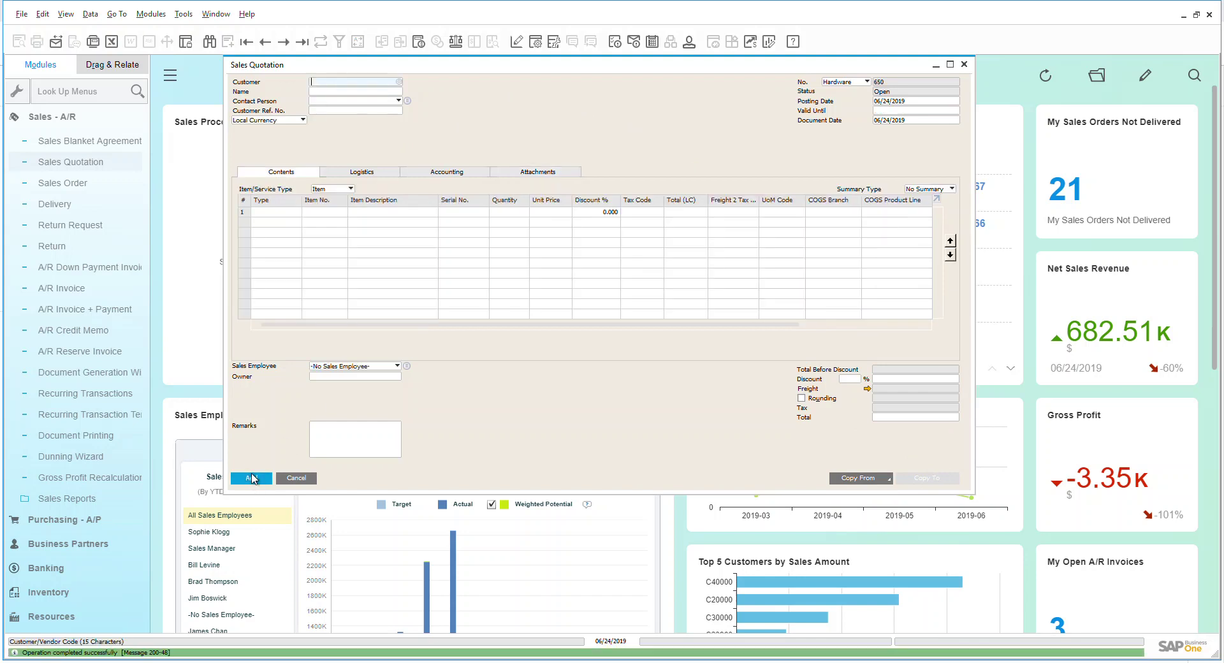
pyautogui.click(265, 45)
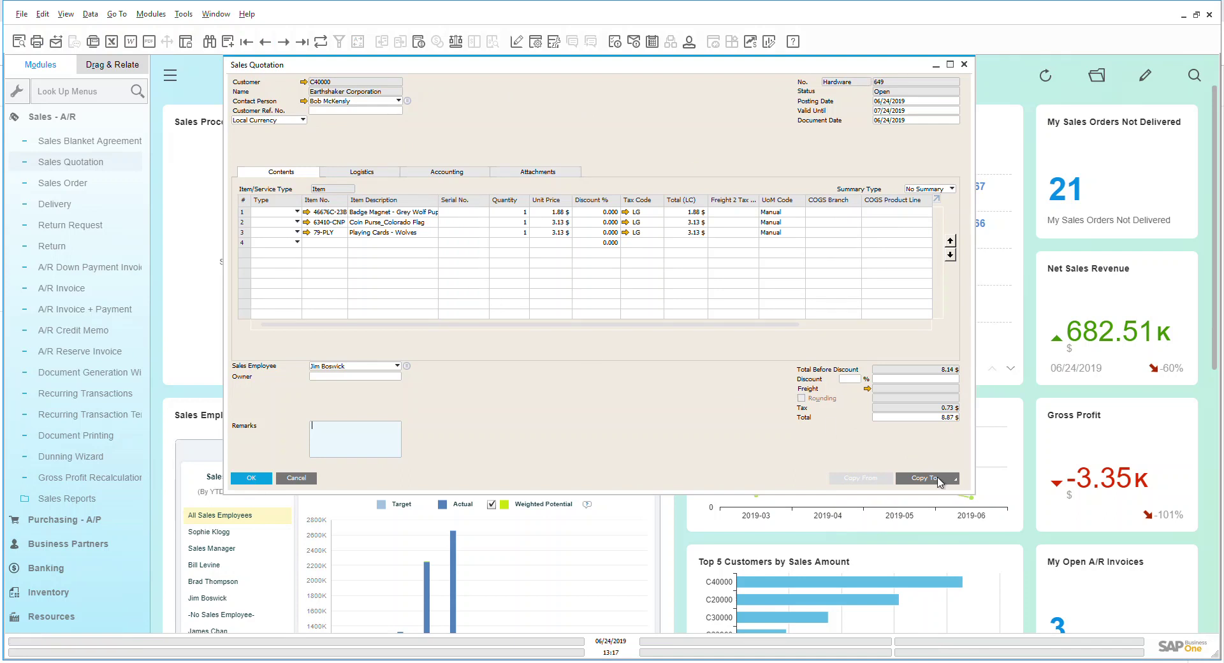
pyautogui.click(937, 480)
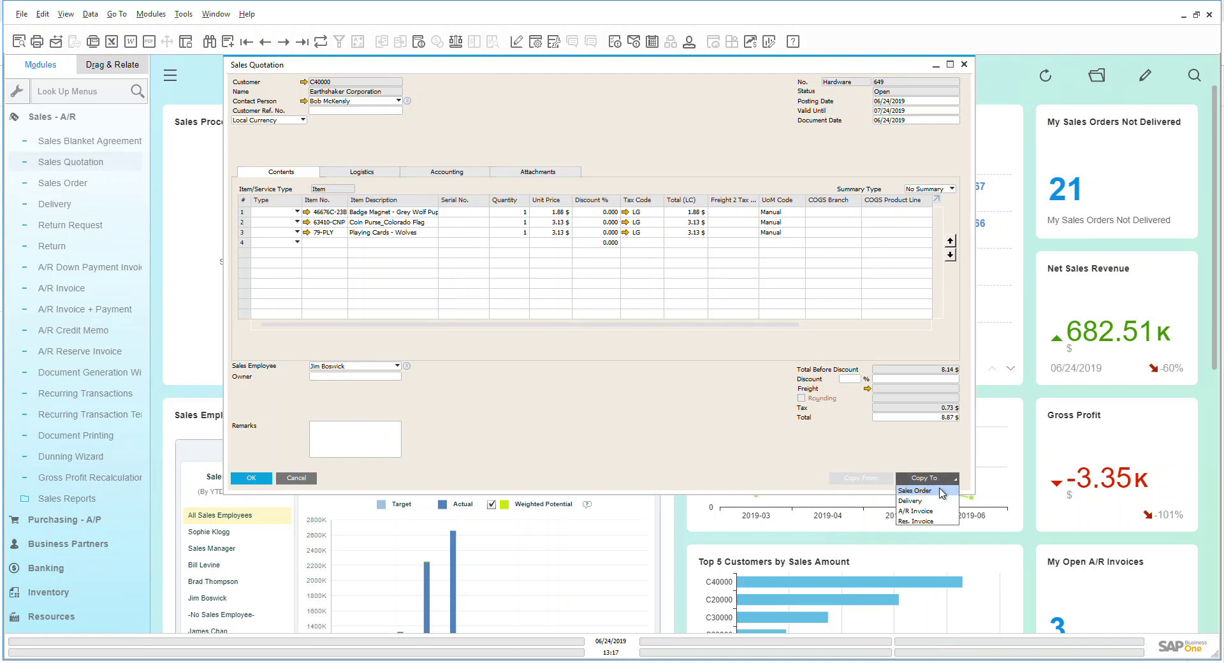